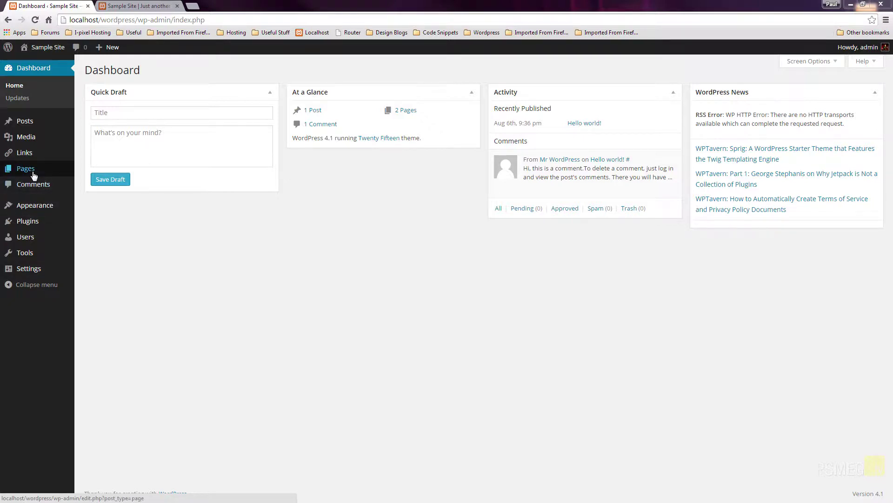
Create a new blank page from the Pages menu and dismiss the Distraction-Free Writing tip.
{"action": "mouse_move", "coordinate": [33, 175]}
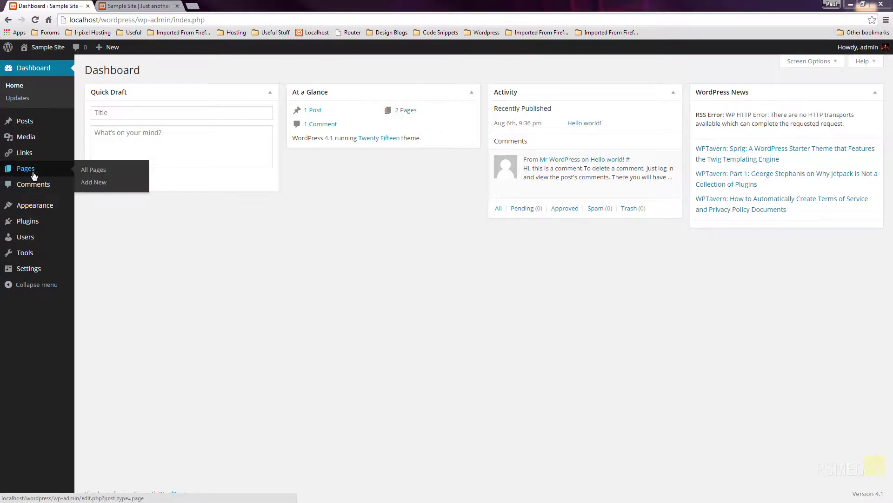
{"action": "left_click", "coordinate": [94, 183]}
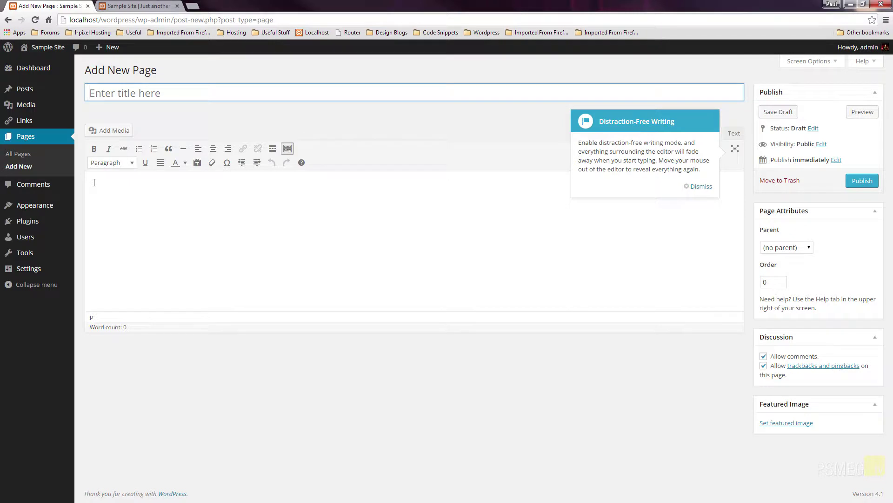
{"action": "left_click", "coordinate": [701, 186]}
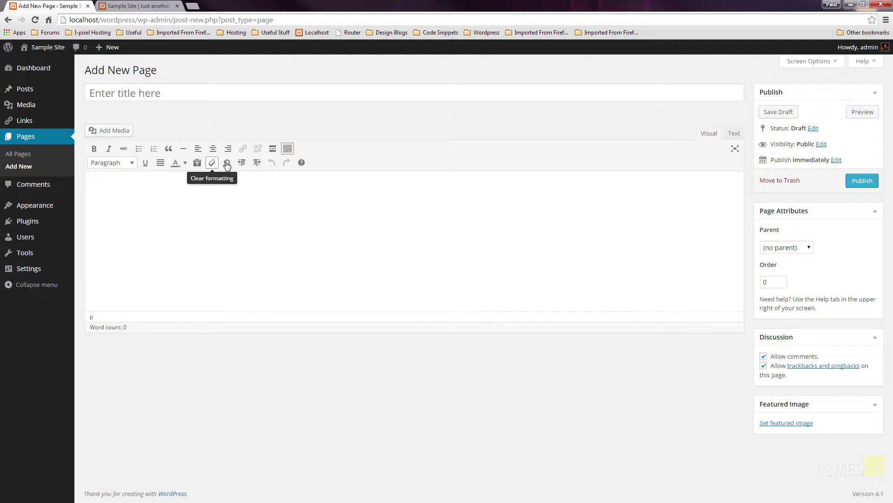
{"action": "left_click", "coordinate": [287, 149]}
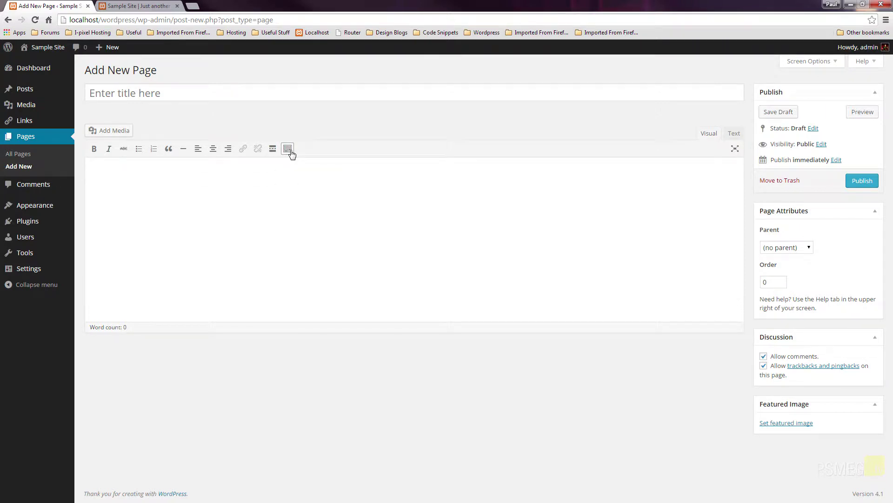
{"action": "left_click", "coordinate": [287, 149]}
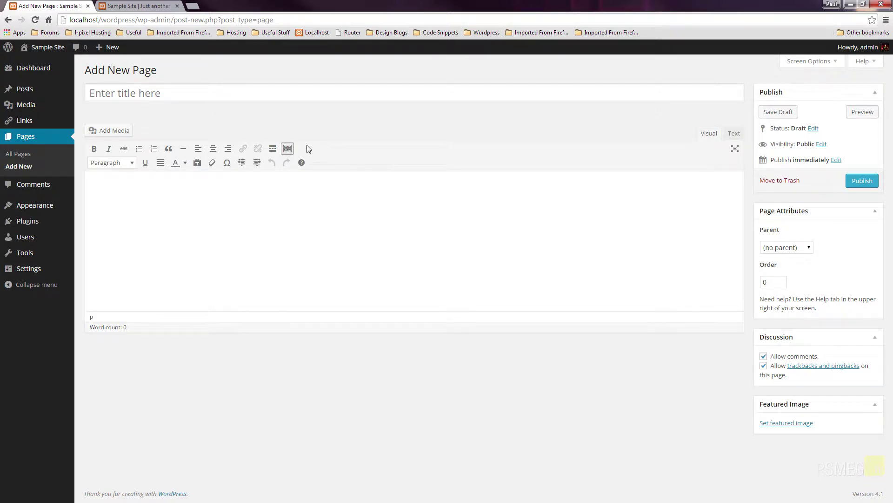
{"action": "left_click", "coordinate": [288, 150]}
{"action": "left_click", "coordinate": [287, 149]}
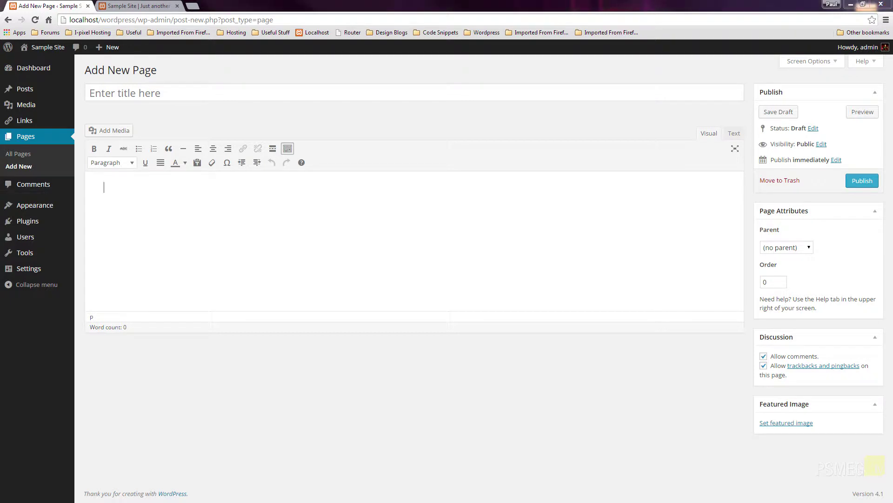
Enter 'This is a sample page' as the page title.
{"action": "left_click", "coordinate": [136, 89]}
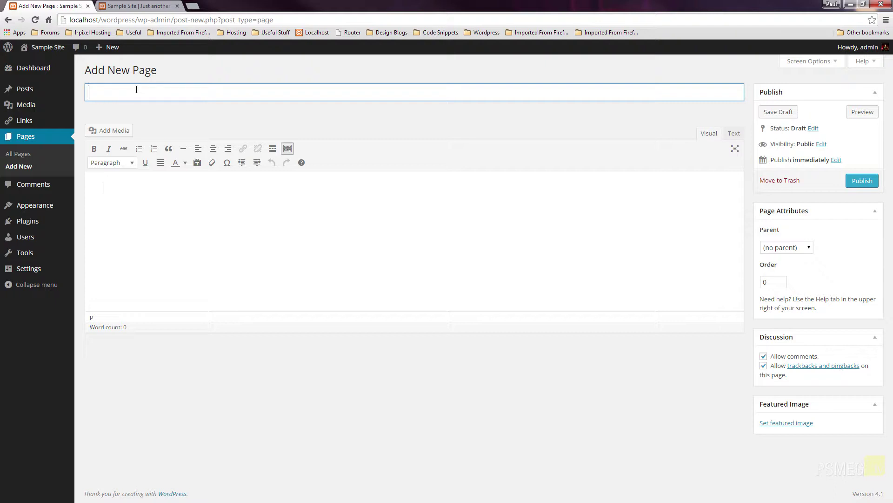
{"action": "type", "text": "This is a sample page"}
Add two paragraphs of Lorem ipsum text to the Visual editor body.
{"action": "left_click", "coordinate": [131, 201]}
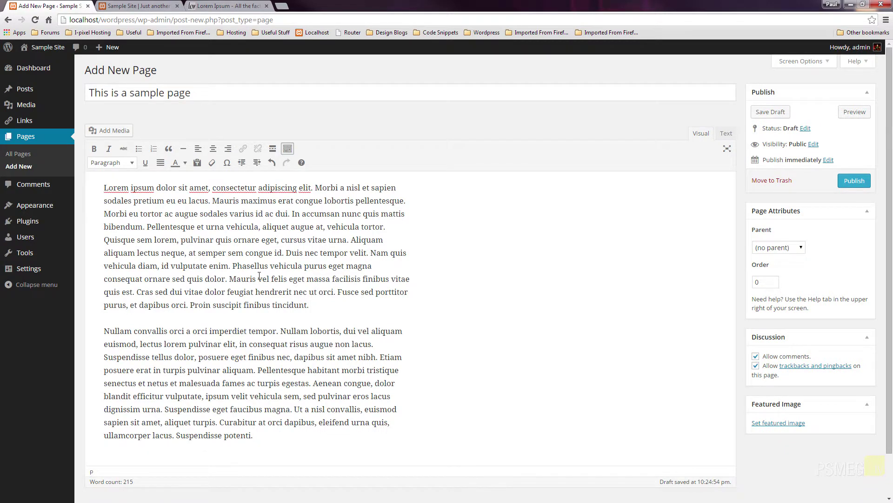
{"action": "scroll", "coordinate": [496, 355], "scroll_direction": "down", "scroll_amount": 1}
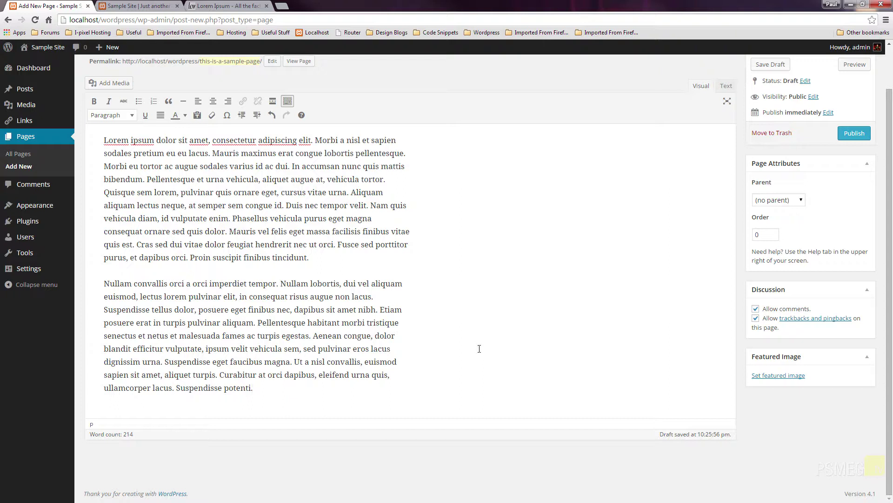
{"action": "scroll", "coordinate": [503, 338], "scroll_direction": "up", "scroll_amount": 1}
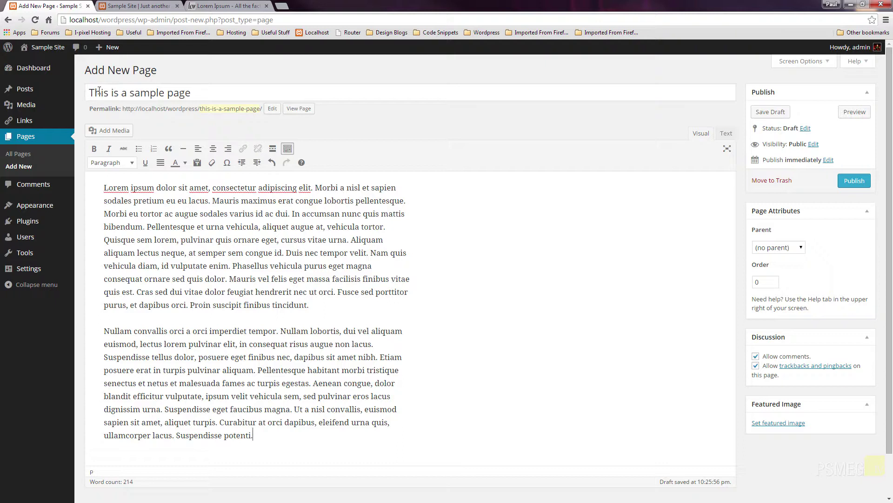
Replace the permalink slug this-is-a-sample-page with special-page.
{"action": "left_click_drag", "start_coordinate": [197, 92], "coordinate": [88, 92]}
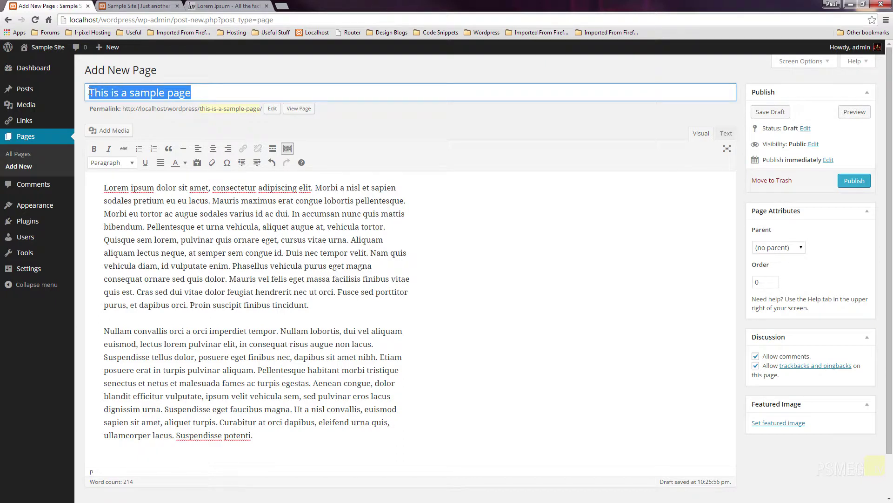
{"action": "left_click", "coordinate": [196, 93]}
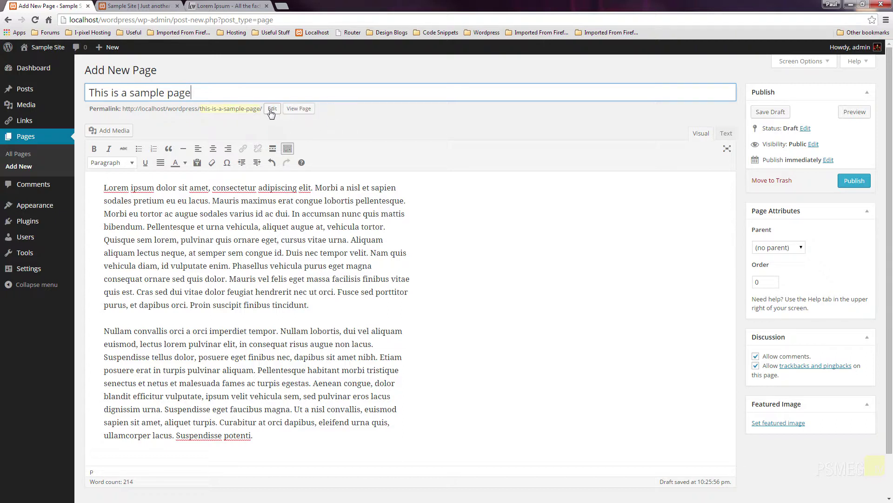
{"action": "left_click", "coordinate": [272, 110]}
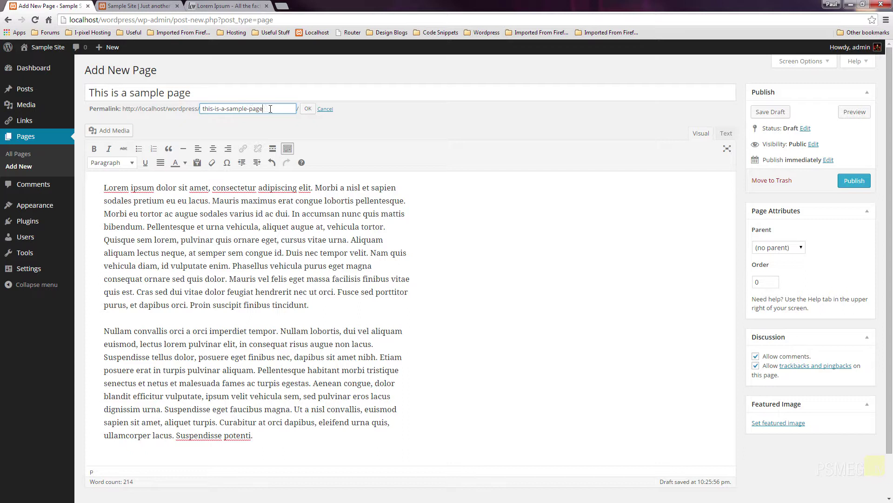
{"action": "left_click_drag", "start_coordinate": [271, 109], "coordinate": [193, 108]}
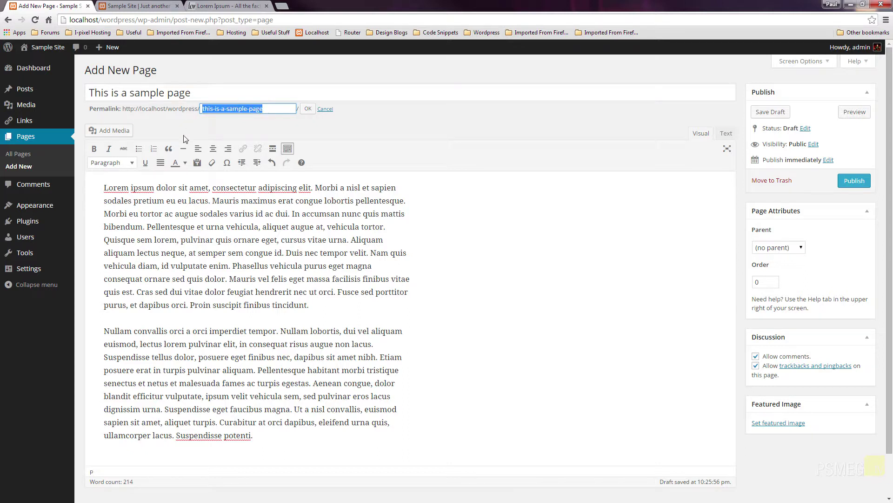
{"action": "type", "text": "s"}
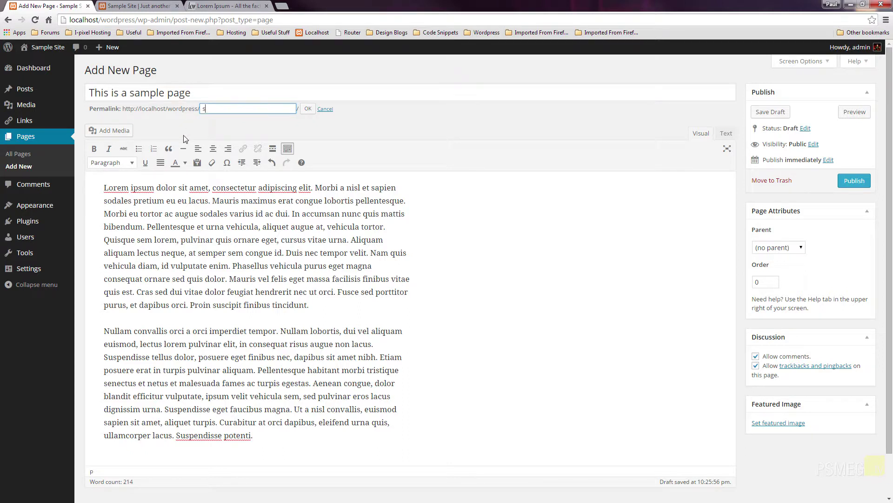
{"action": "type", "text": "pecial-page"}
Confirm the special-page slug, then disable comments and trackbacks/pingbacks in Discussion.
{"action": "left_click", "coordinate": [305, 115]}
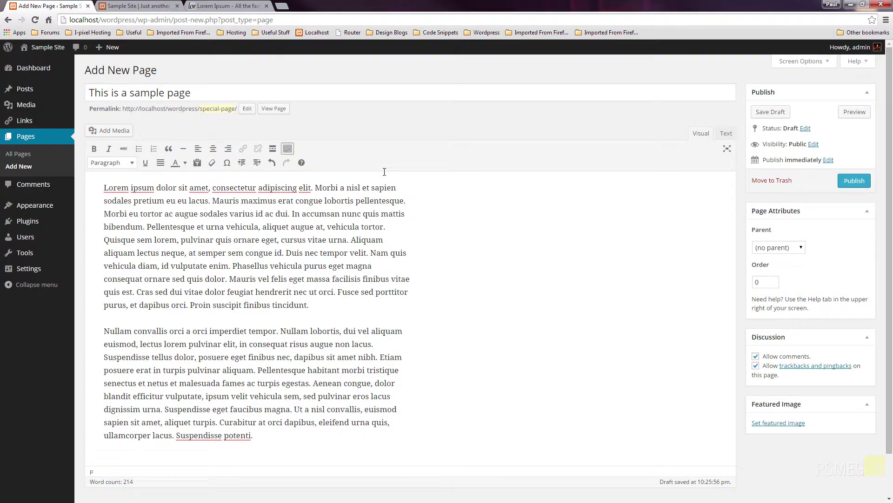
{"action": "scroll", "coordinate": [367, 285], "scroll_direction": "down", "scroll_amount": 1}
{"action": "scroll", "coordinate": [386, 283], "scroll_direction": "up", "scroll_amount": 1}
{"action": "left_click", "coordinate": [756, 358]}
{"action": "left_click", "coordinate": [755, 367]}
Publish 'This is a sample page' with its special-page permalink.
{"action": "left_click", "coordinate": [850, 182]}
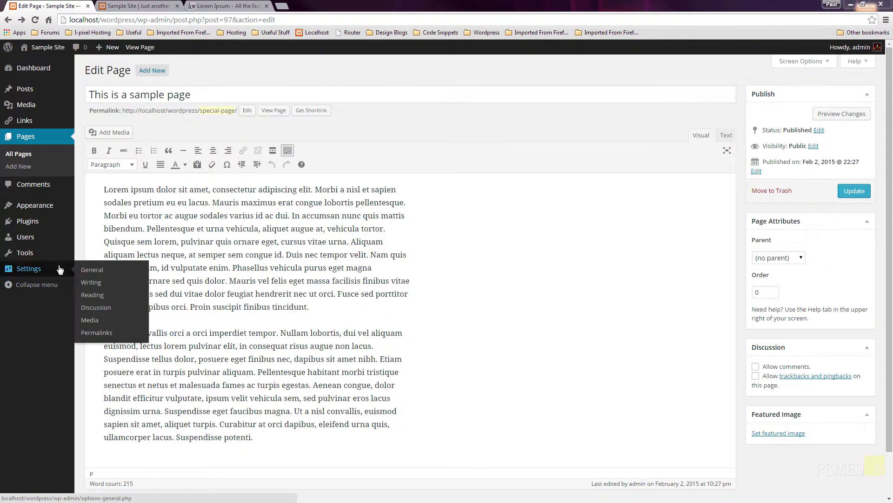
Go to Appearance > Menus to edit the Main Menu.
{"action": "mouse_move", "coordinate": [43, 217]}
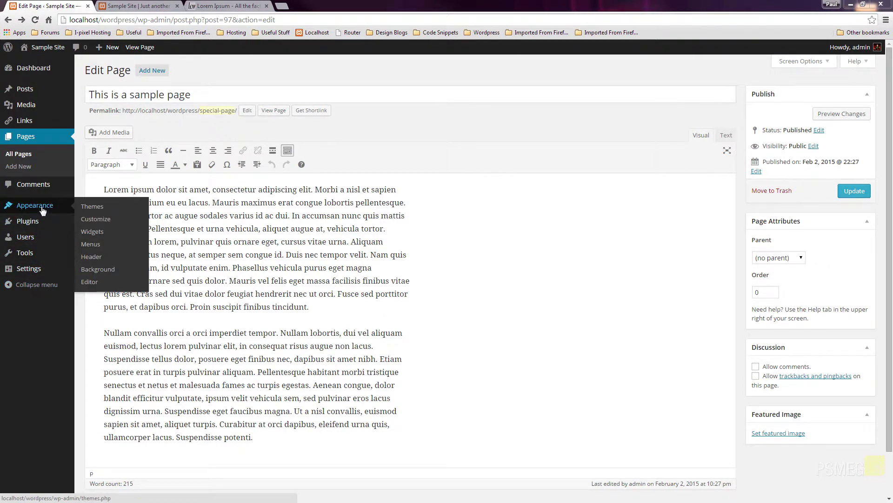
{"action": "left_click", "coordinate": [93, 245]}
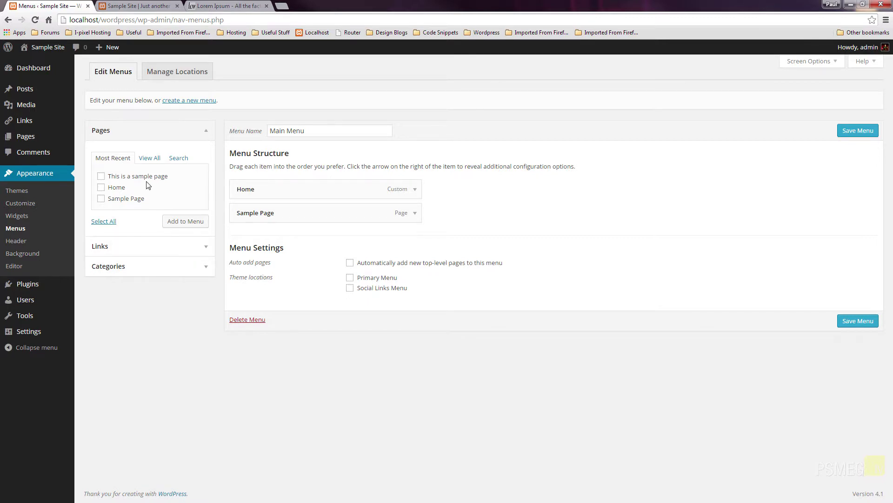
Add the 'This is a sample page' page to the Main Menu from the Pages box.
{"action": "left_click", "coordinate": [101, 176]}
{"action": "left_click", "coordinate": [182, 222]}
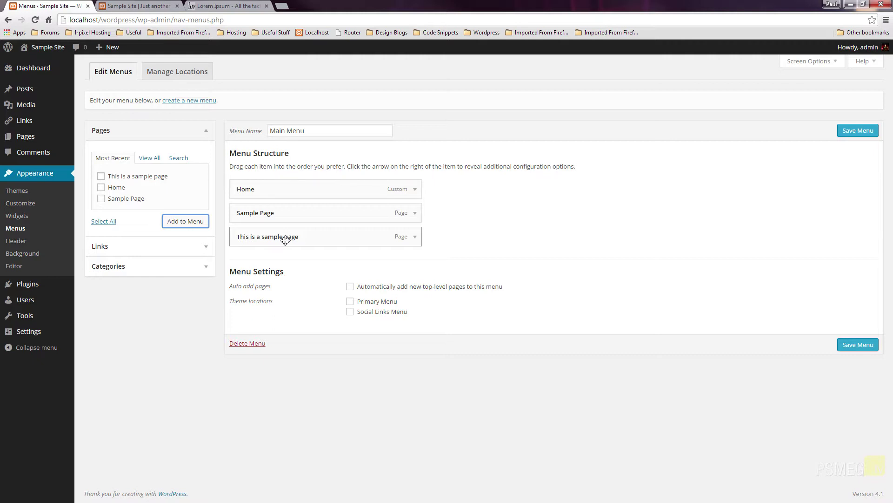
Move the 'This is a sample page' item to second place, between Home and Sample Page.
{"action": "left_click_drag", "start_coordinate": [286, 240], "coordinate": [272, 224]}
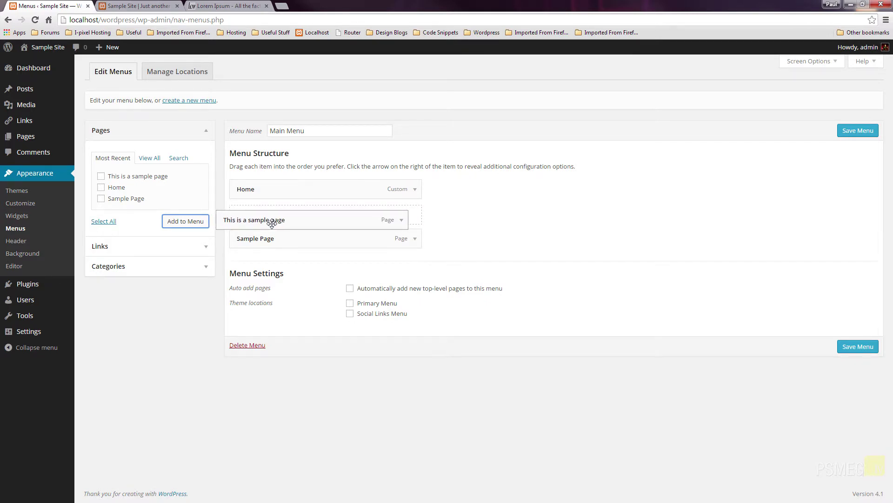
{"action": "left_click_drag", "start_coordinate": [272, 224], "coordinate": [273, 226]}
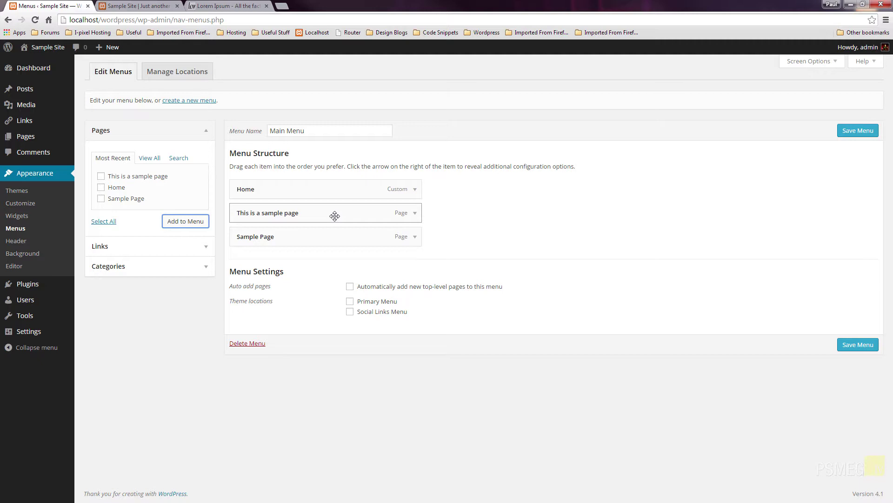
Drag 'This is a sample page' below Sample Page and indent it as a sub item.
{"action": "left_click_drag", "start_coordinate": [335, 216], "coordinate": [363, 243]}
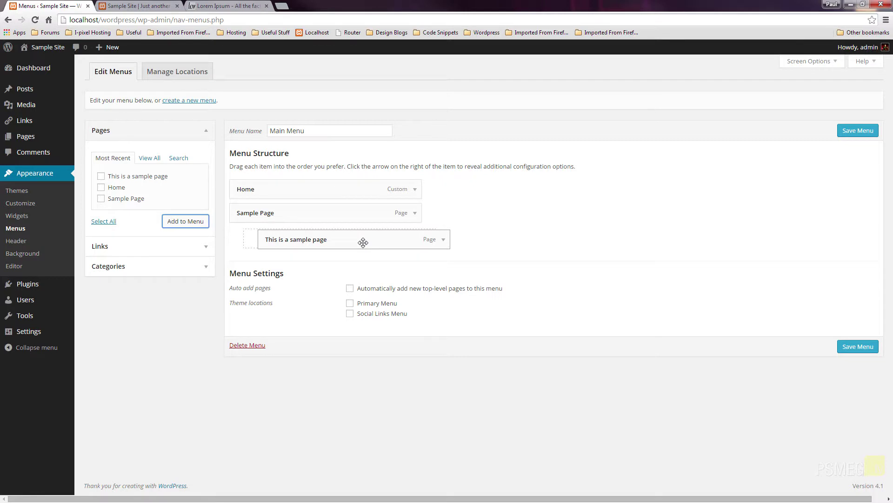
{"action": "left_click_drag", "start_coordinate": [363, 242], "coordinate": [360, 245]}
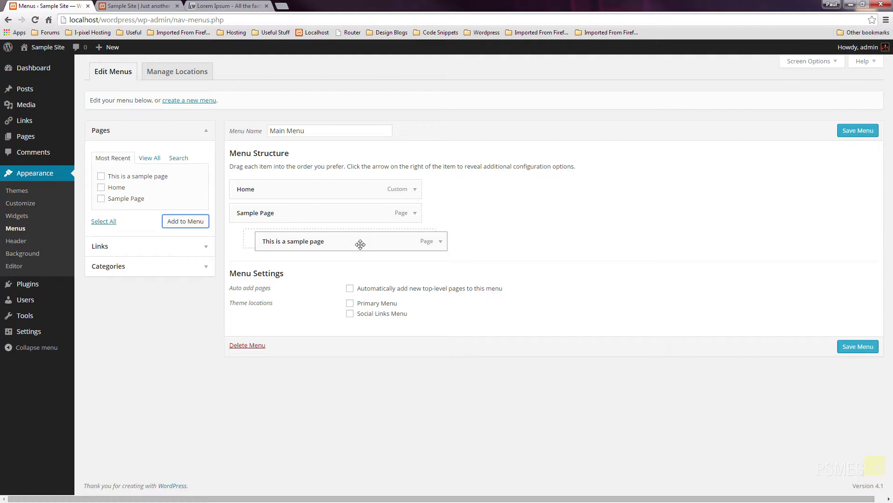
{"action": "left_click_drag", "start_coordinate": [360, 244], "coordinate": [359, 241]}
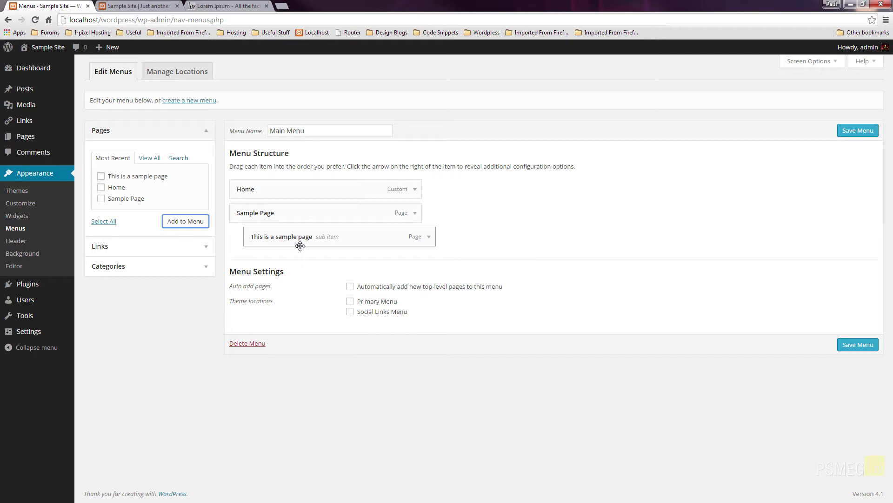
Replace the nested item's navigation label 'This is a sample page' with 'Sample Page 2'.
{"action": "left_click", "coordinate": [430, 238]}
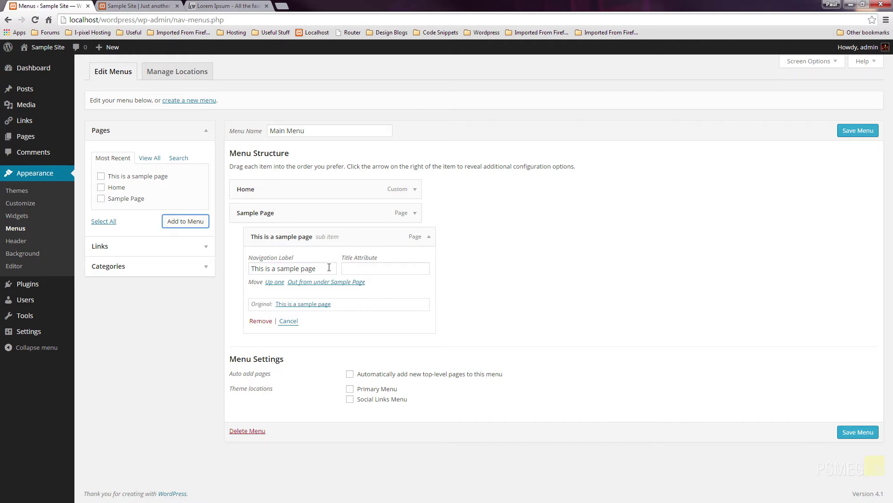
{"action": "left_click_drag", "start_coordinate": [321, 269], "coordinate": [227, 275]}
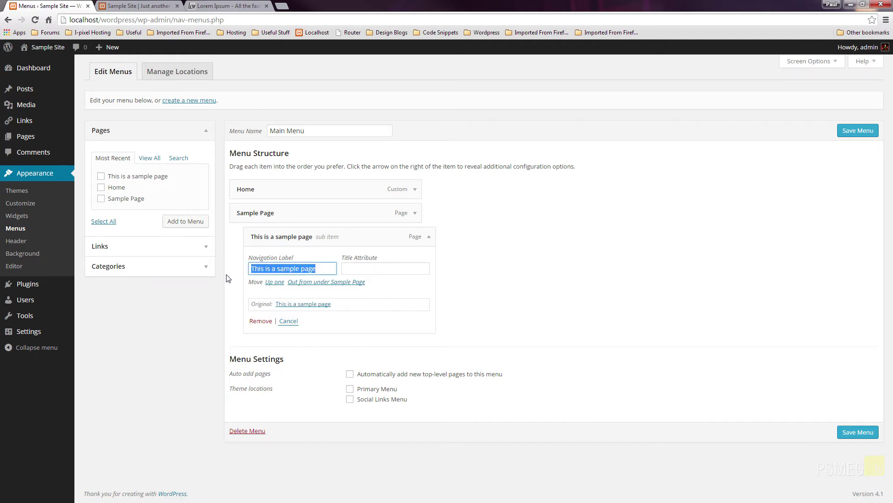
{"action": "type", "text": "Sample Pa"}
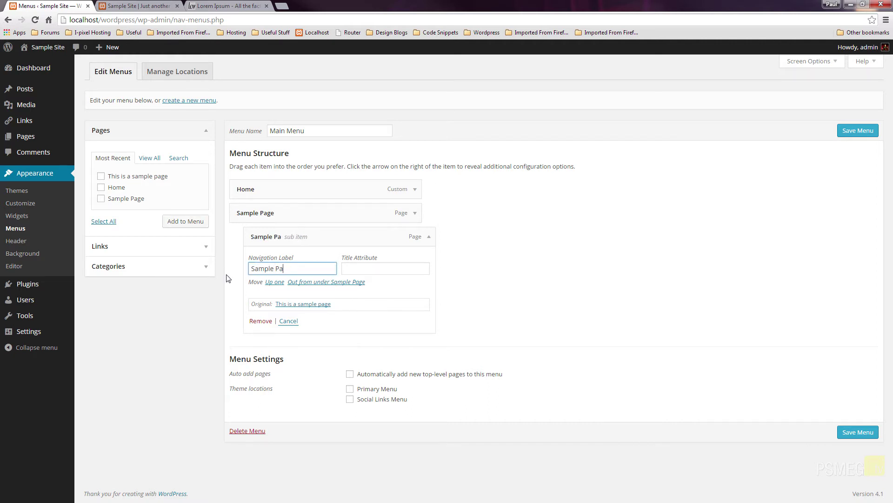
{"action": "type", "text": "ge 2"}
Save the Main Menu with 'Sample Page 2' nested under Sample Page.
{"action": "left_click", "coordinate": [851, 434]}
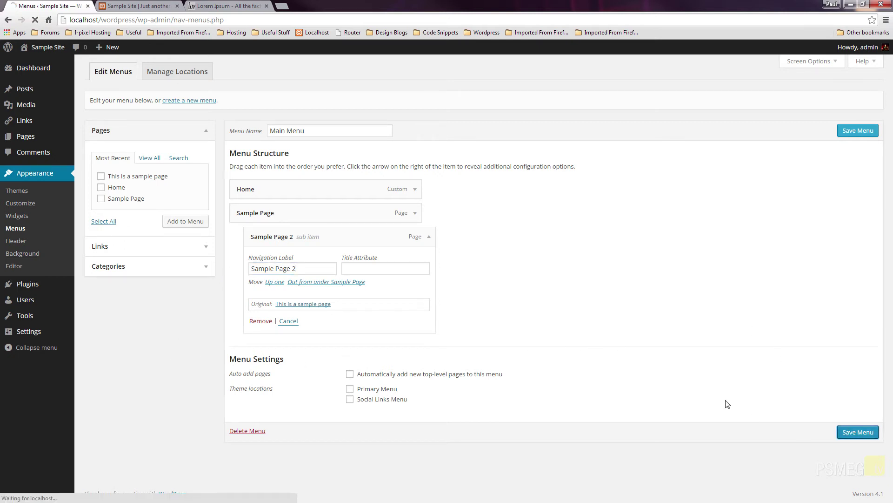